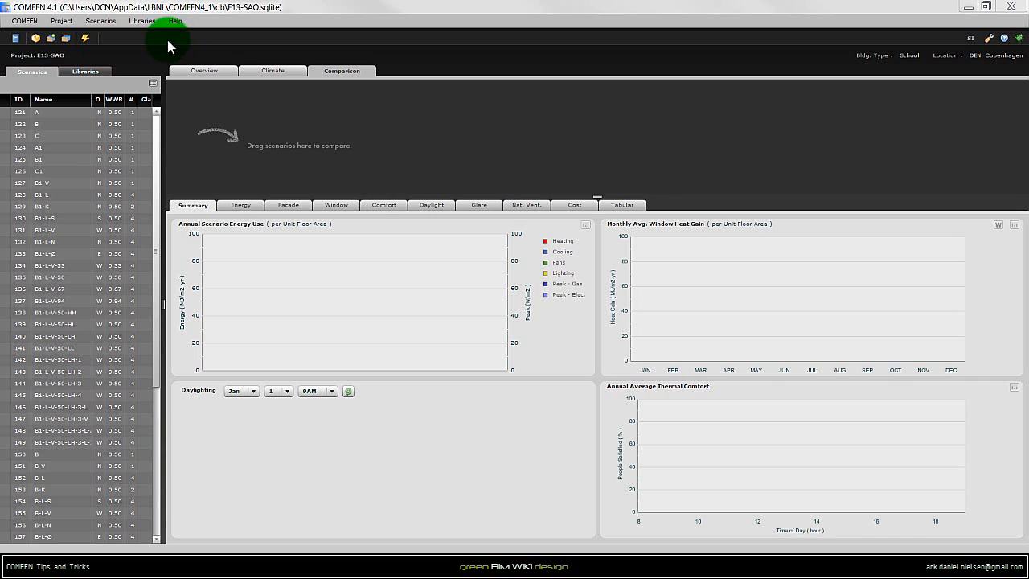
Step: Open the materials library and look over the blank form for creating a material, closing it without creating one
click(145, 22)
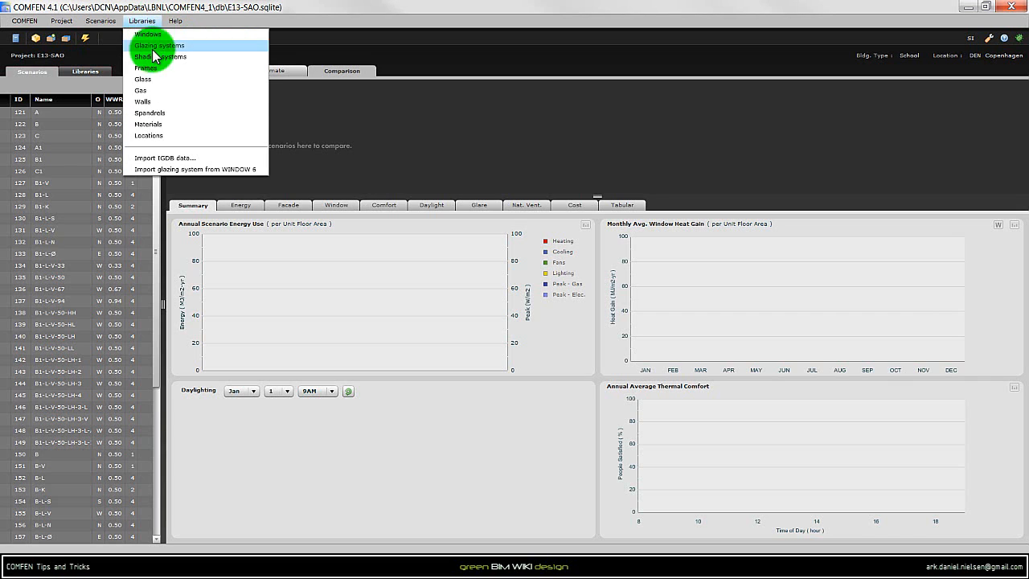
click(171, 127)
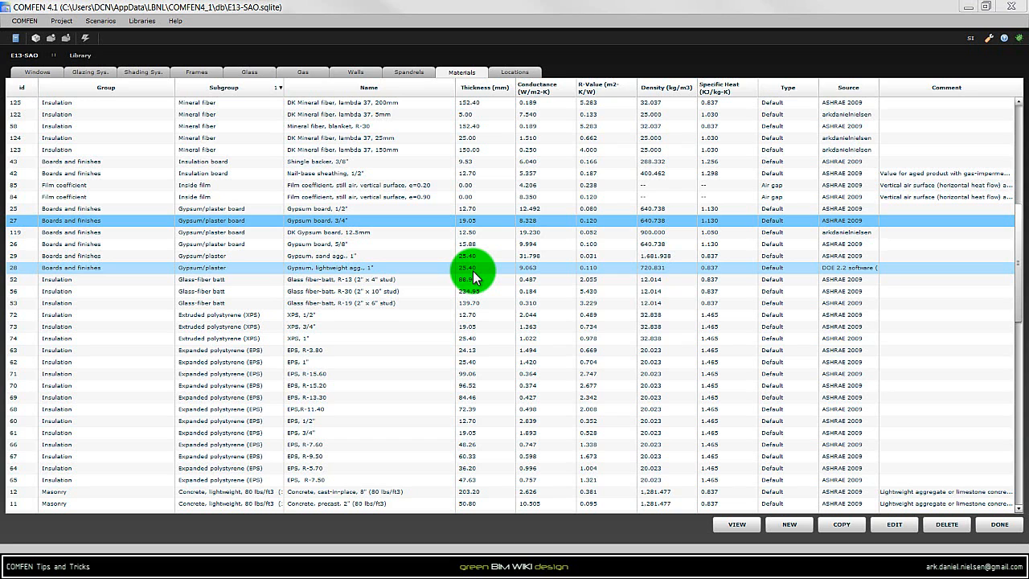
click(473, 273)
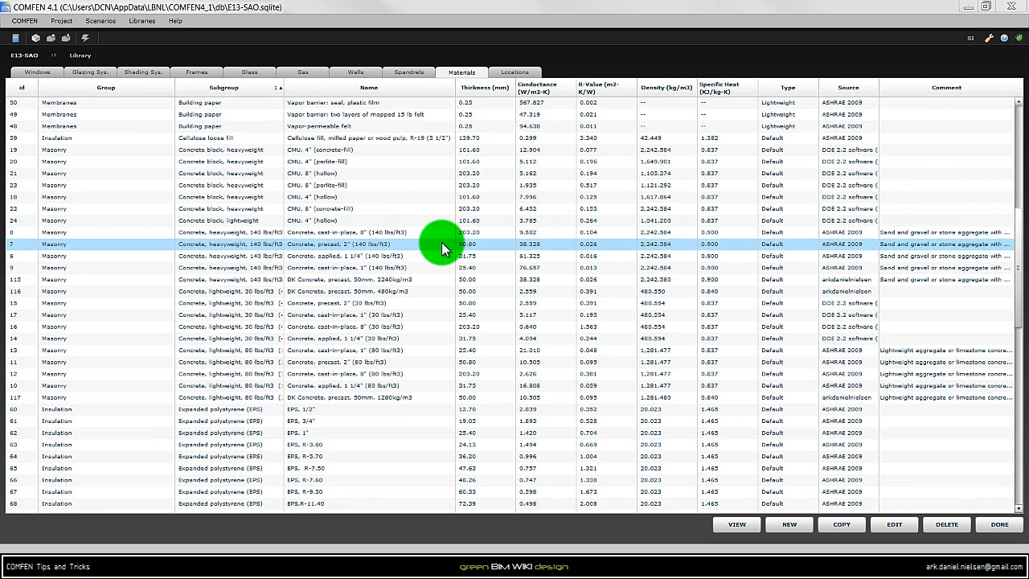
click(790, 524)
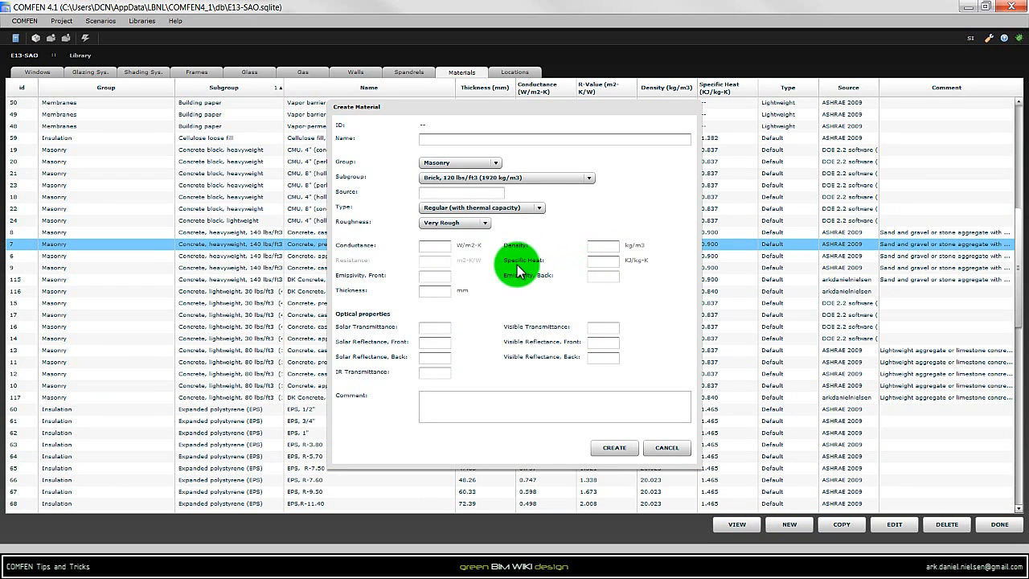
click(667, 448)
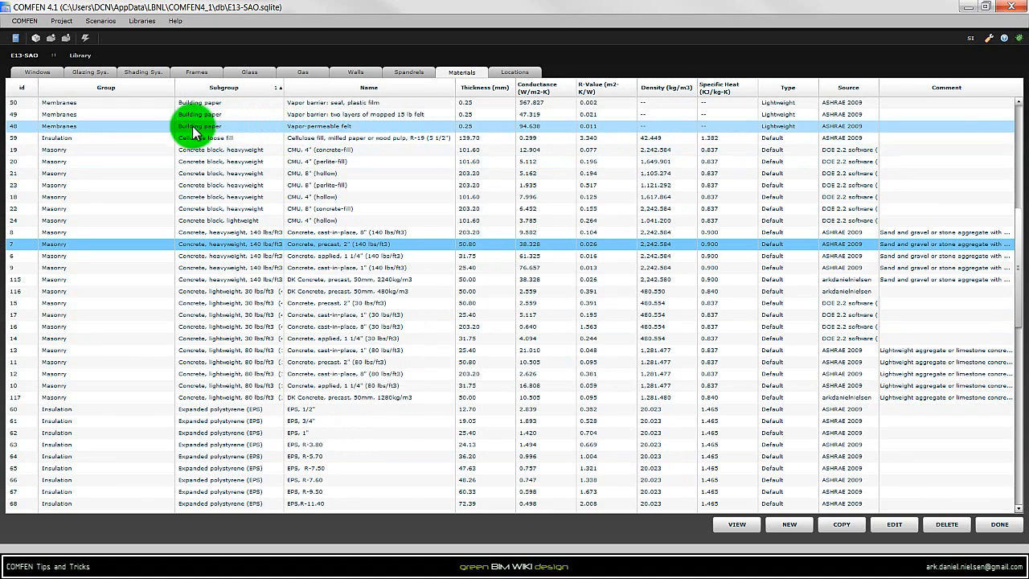
Step: Sort the materials by subgroup in descending order to locate the mineral fiber entries
scroll(351, 137, up, 10)
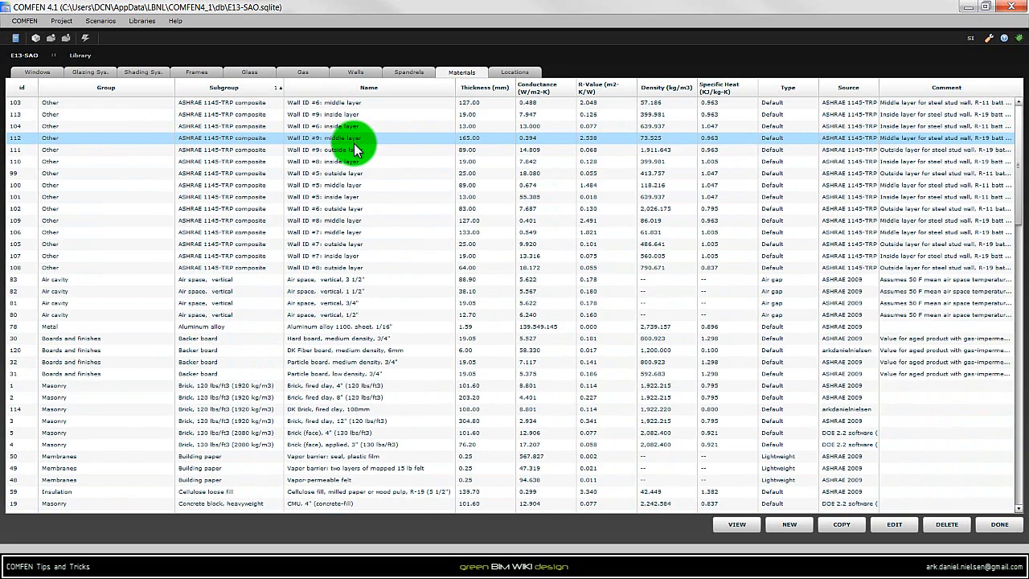
click(271, 89)
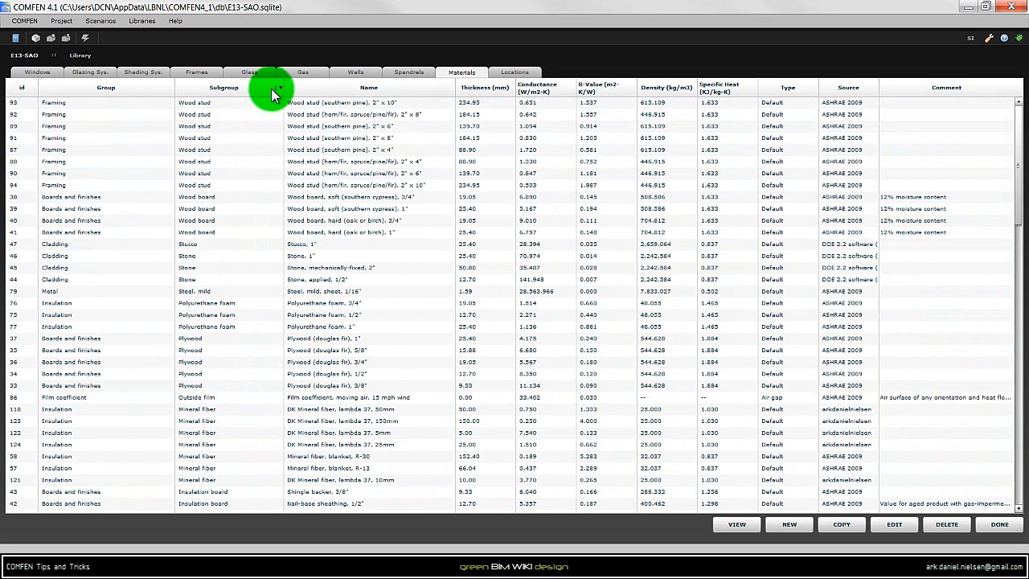
scroll(227, 354, down, 3)
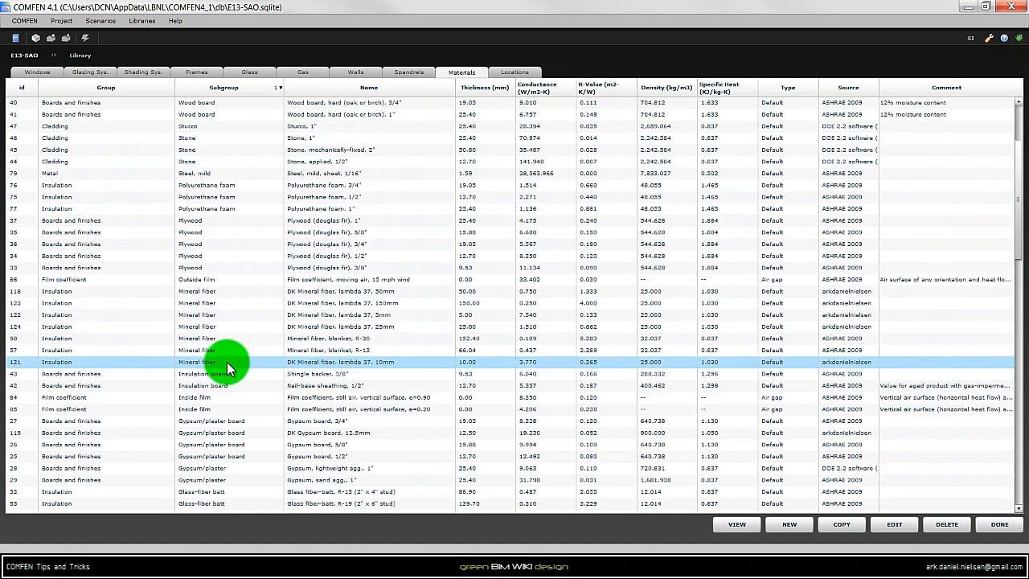
scroll(227, 362, down, 1)
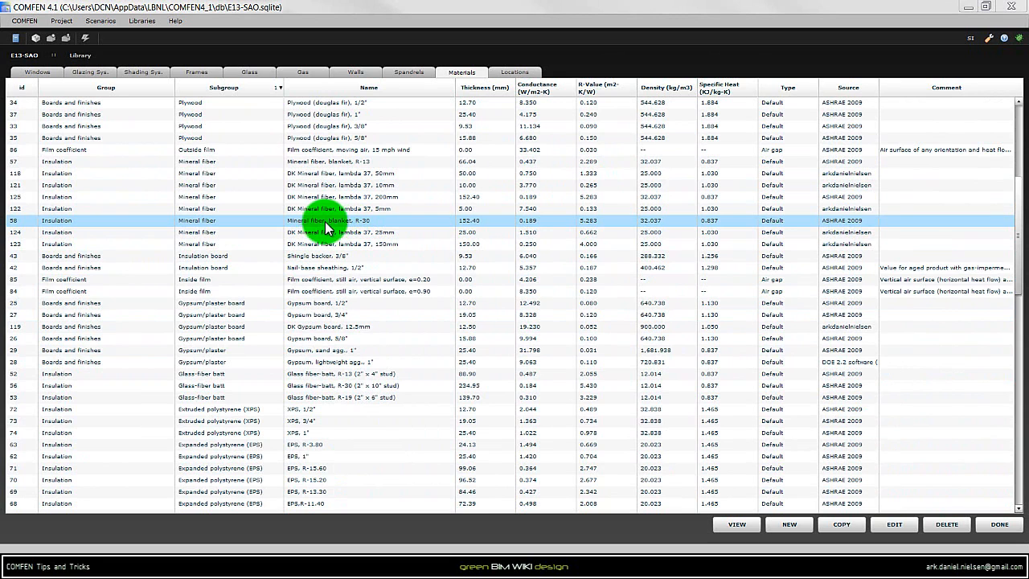
Step: Copy the material "Mineral fiber, blanket, R-30" under the name "DK Mineral fiber, lambda, 100mm"
click(366, 226)
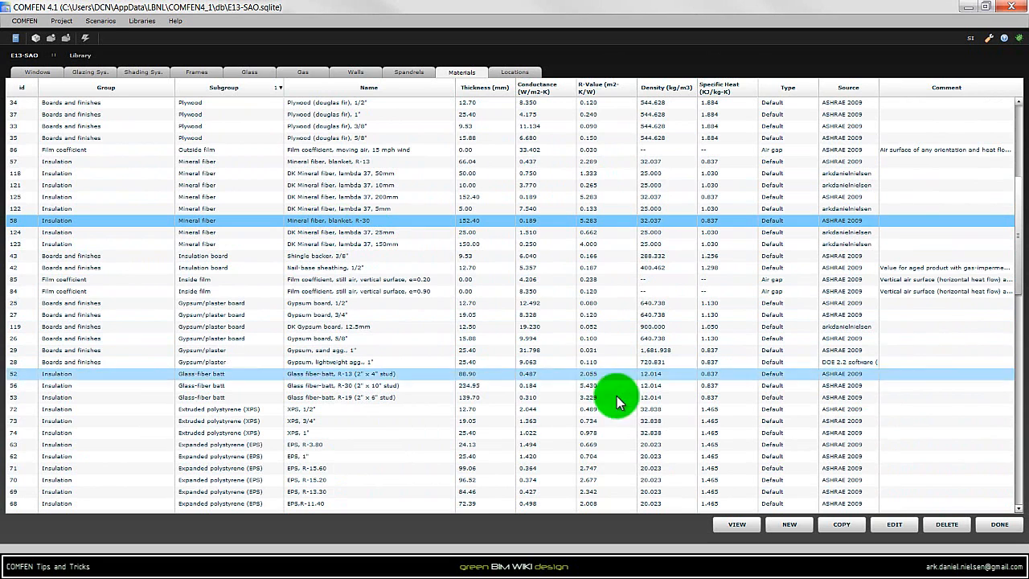
click(848, 522)
click(577, 273)
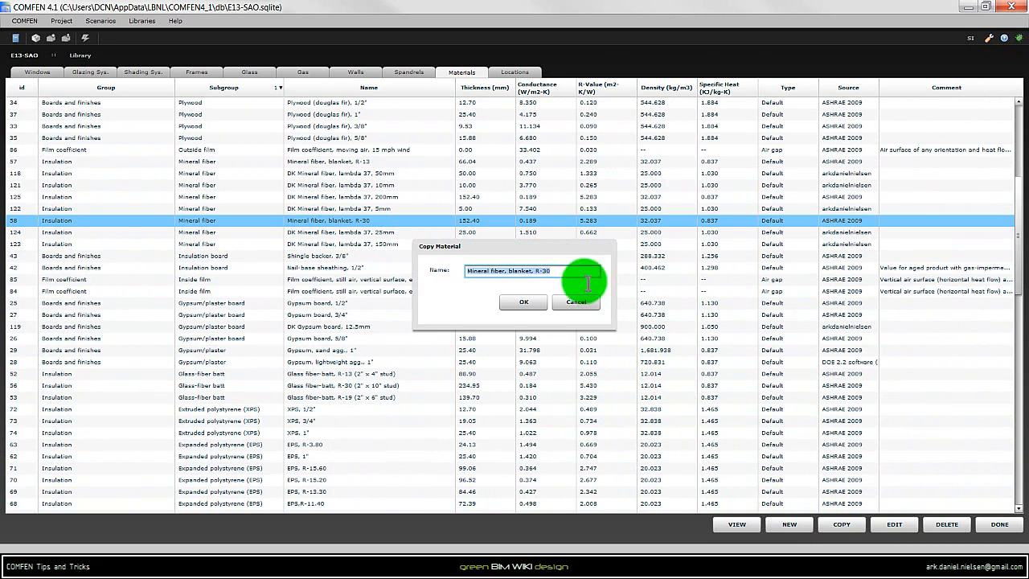
click(469, 271)
text(DK)
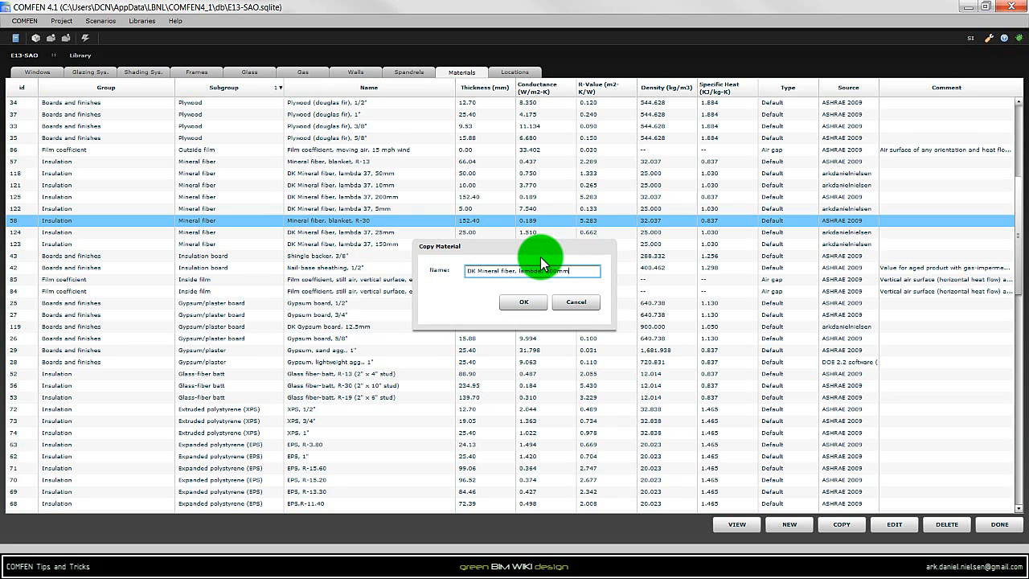
click(525, 303)
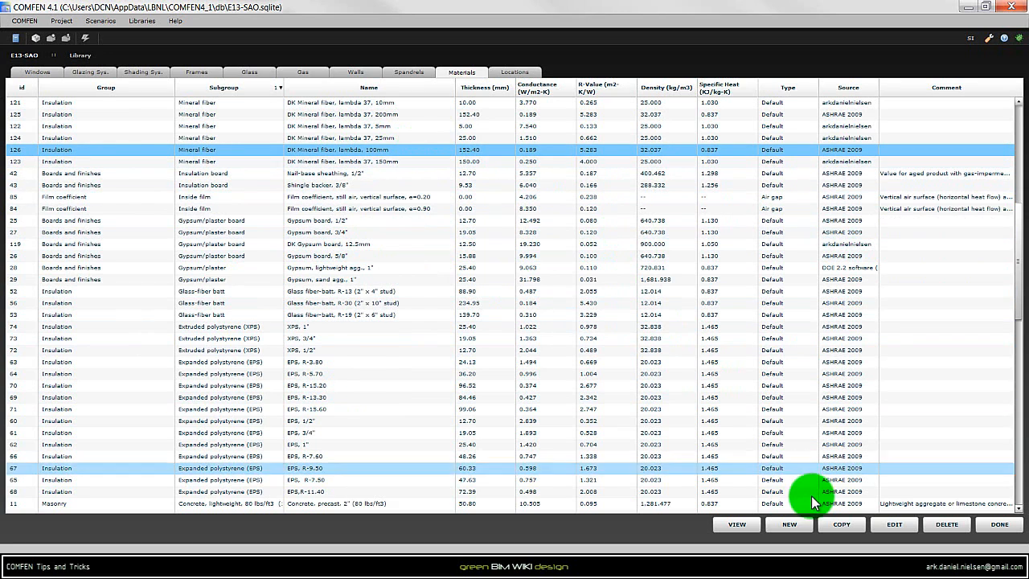
Step: Open the copied mineral fiber material for editing and replace its source with the author's name
click(898, 525)
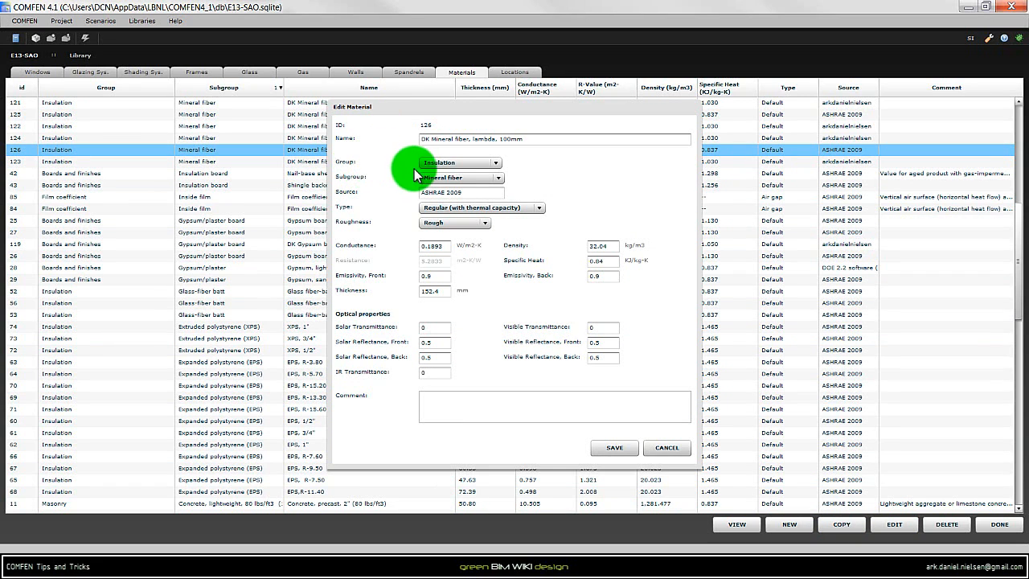
click(458, 192)
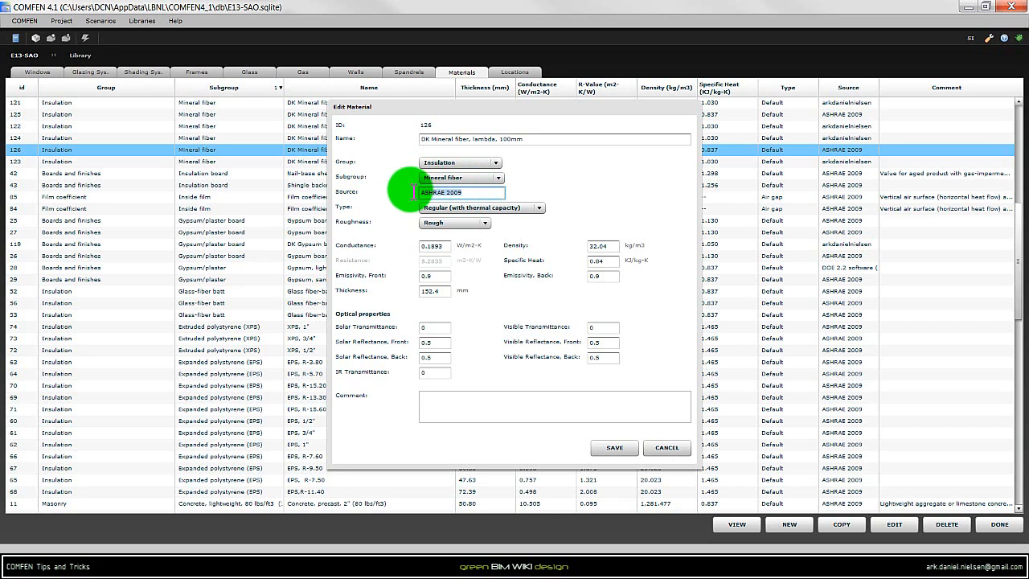
text(ark)
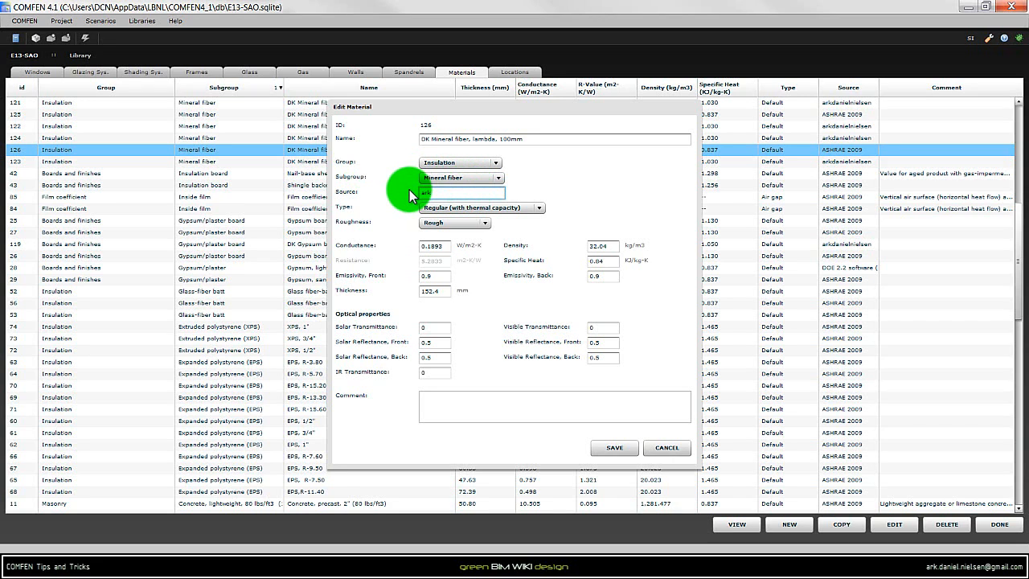
text(danielnielsen)
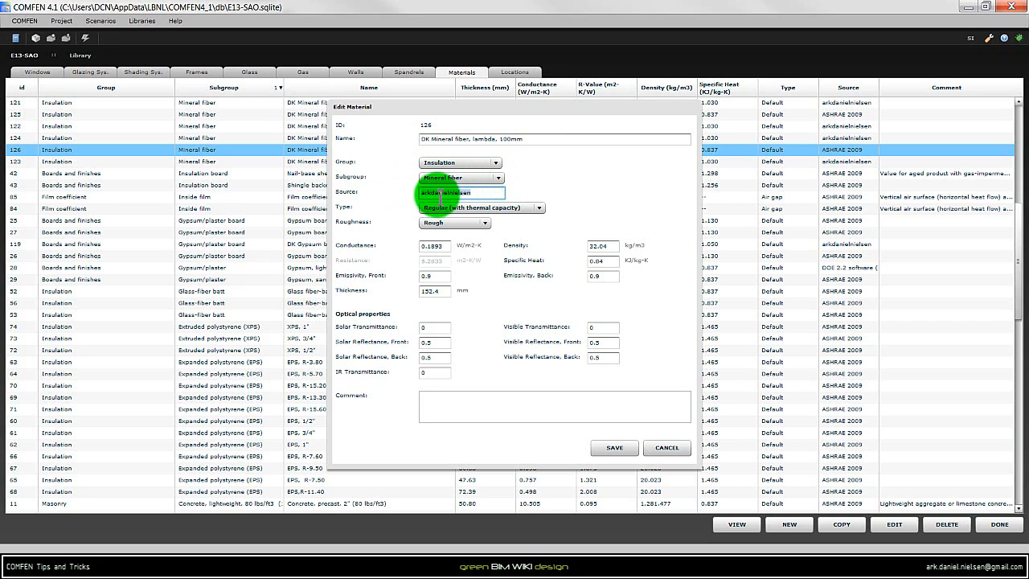
double_click(477, 193)
click(477, 193)
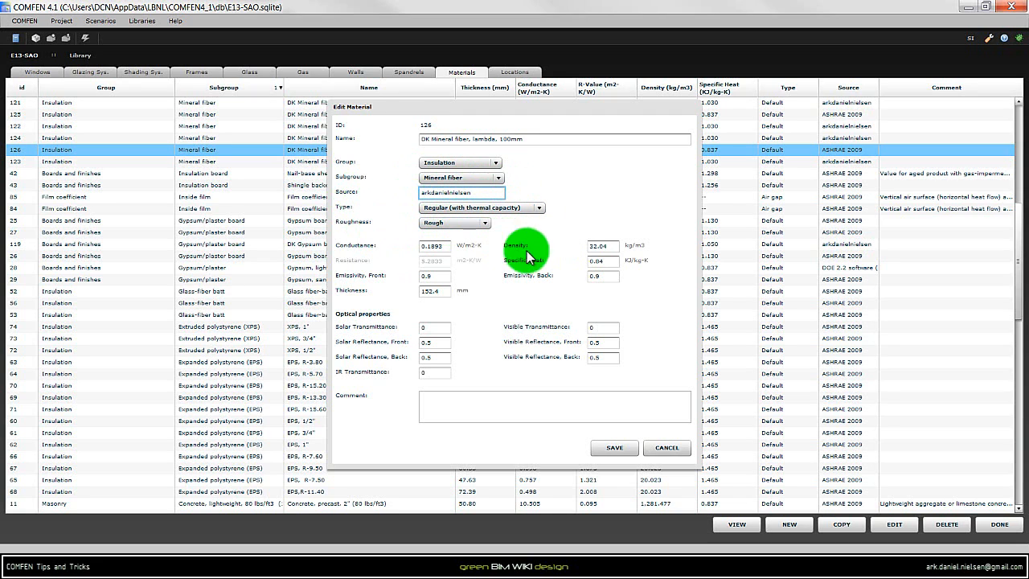
Step: Check the conductance and thickness fields, and examine thermal conductivity data on the Isover Timber Frame Batt and Concrete Society U Values pages in the browser
drag(446, 248, 386, 251)
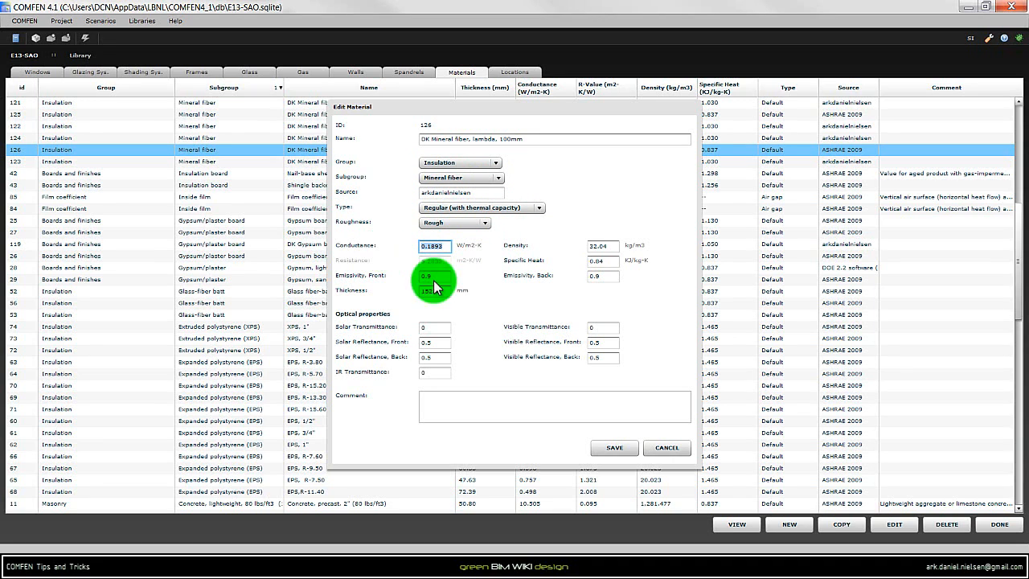
drag(445, 292, 418, 296)
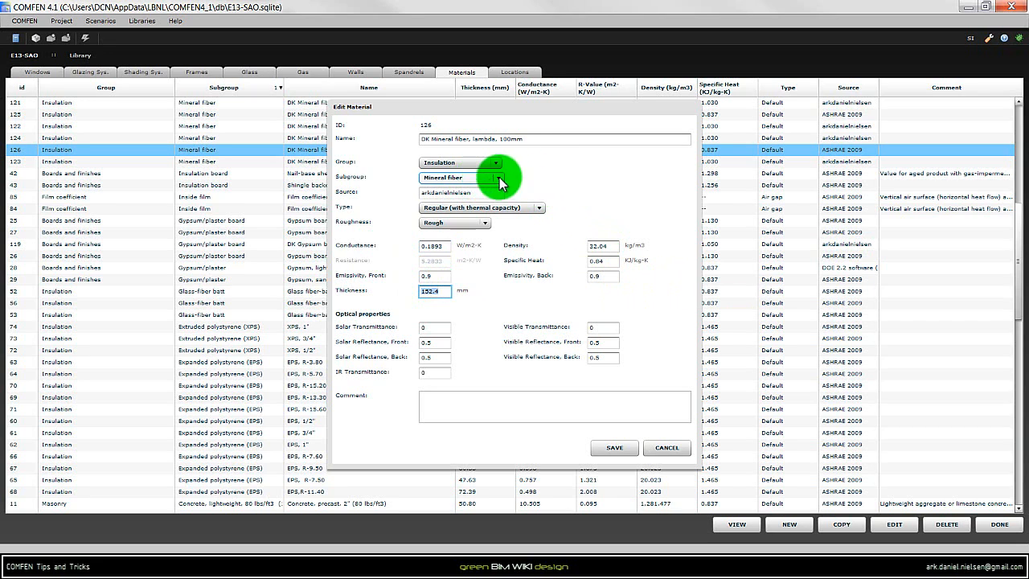
click(447, 247)
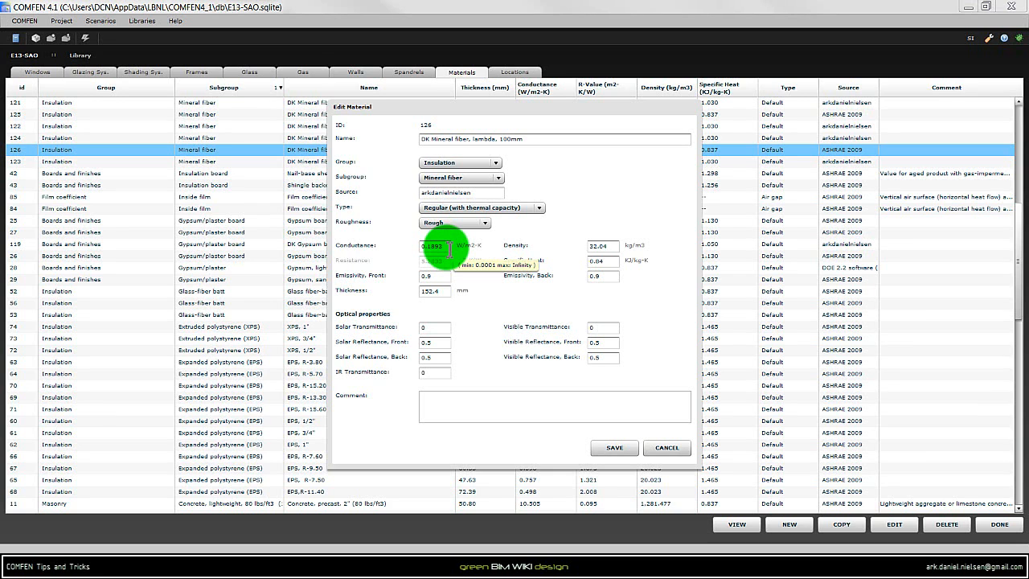
click(185, 567)
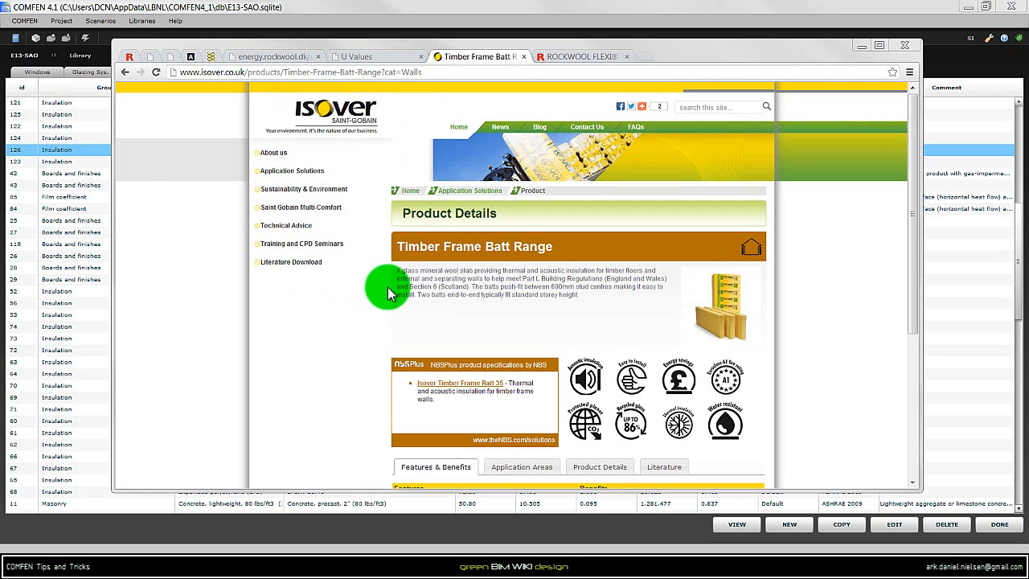
scroll(379, 307, down, 2)
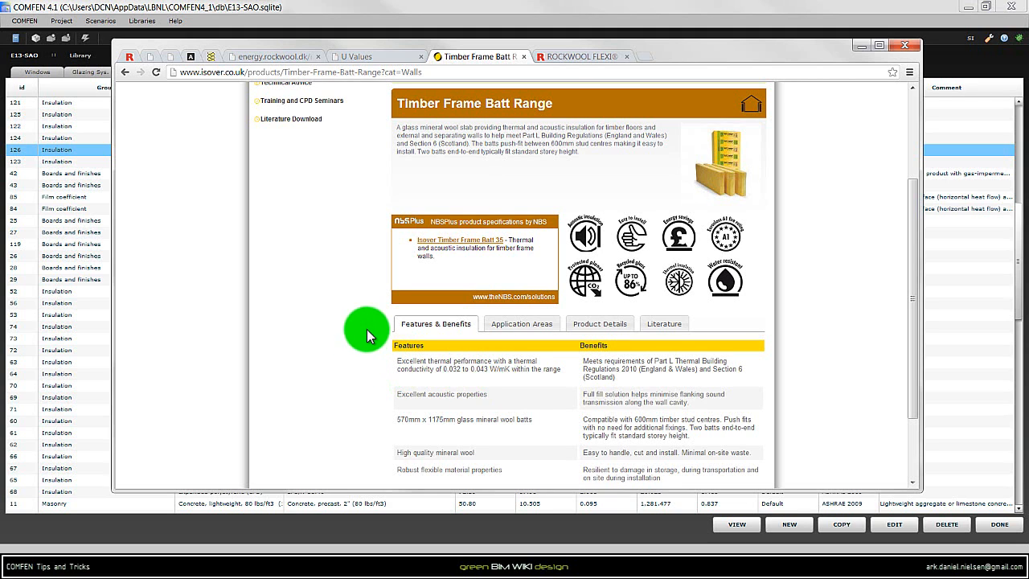
click(375, 59)
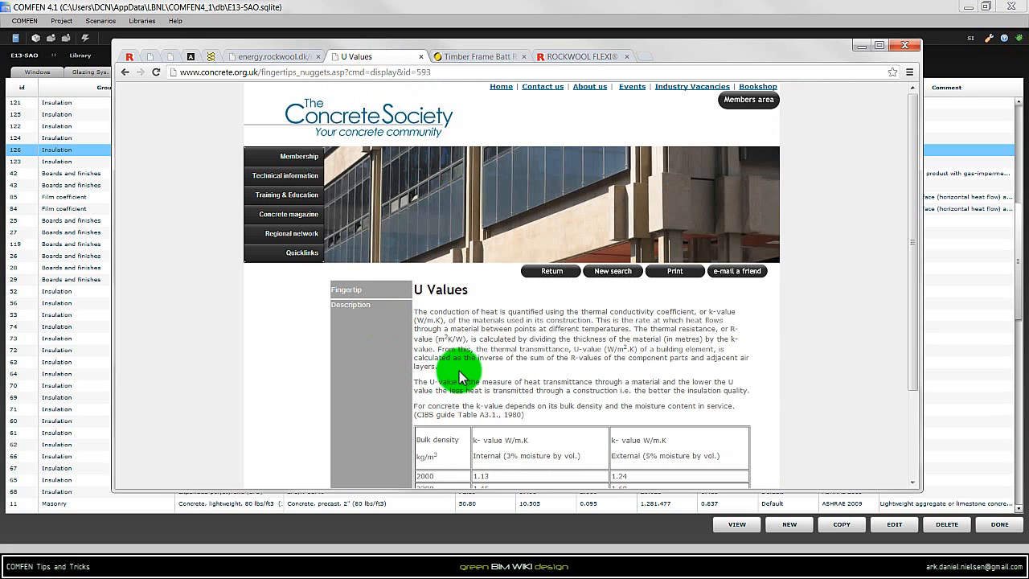
scroll(475, 374, down, 2)
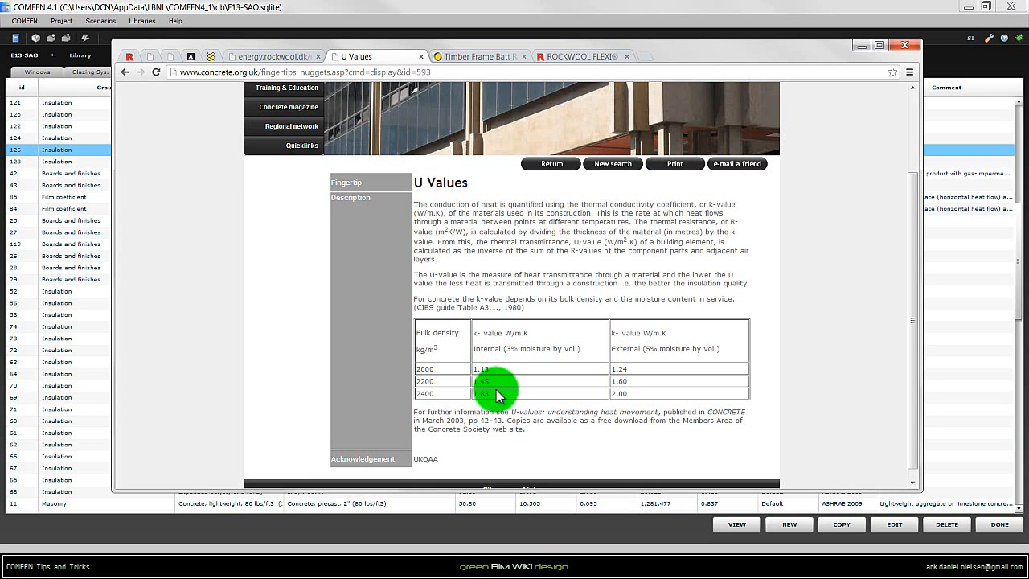
Step: Switch to the calculator, divide 0.037 by 0.1, and set the material's conductance to 0.37 W/m2-K
key(alt+Tab)
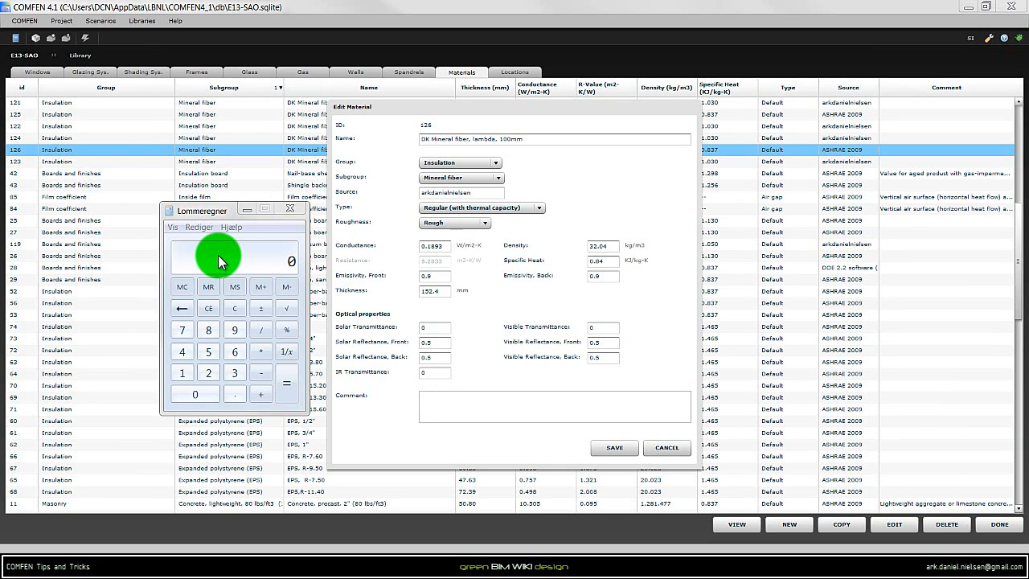
click(197, 397)
key(period)
click(197, 397)
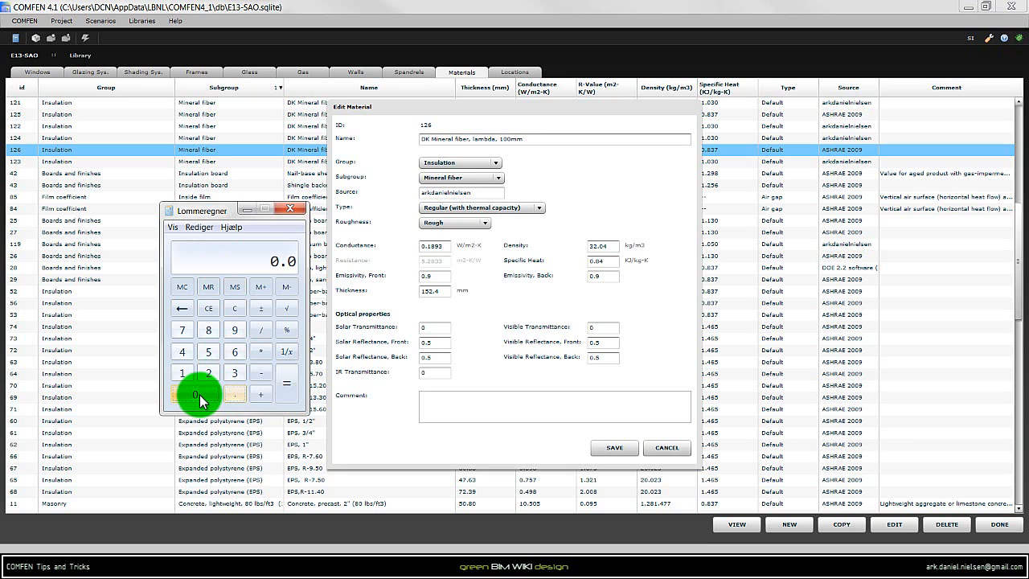
click(235, 373)
click(181, 330)
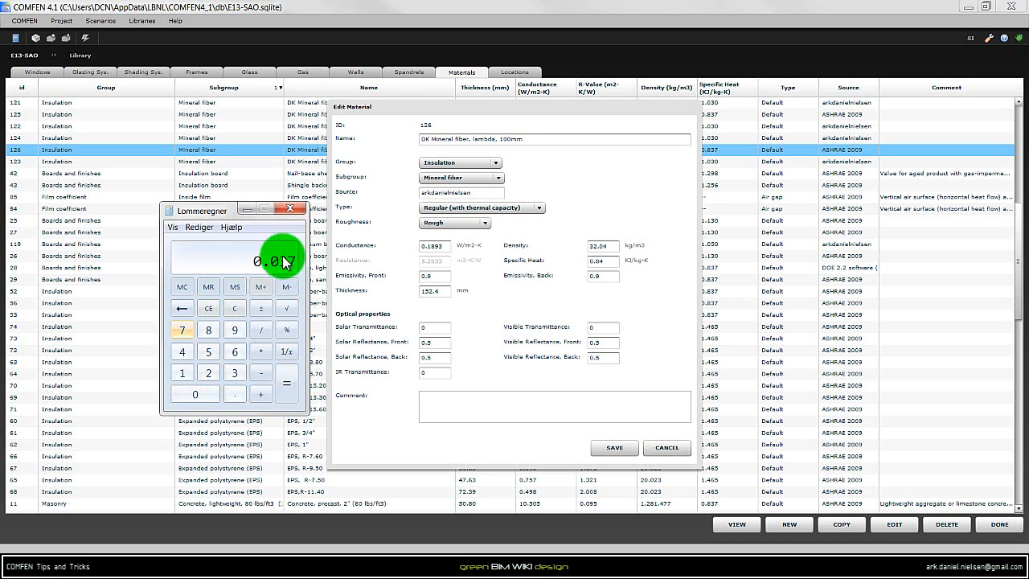
click(262, 334)
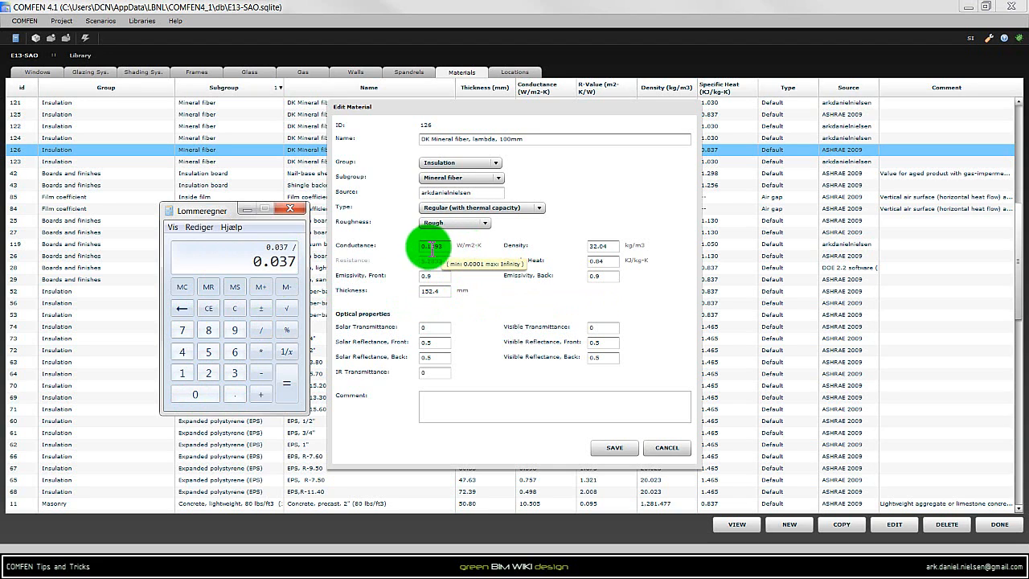
click(445, 292)
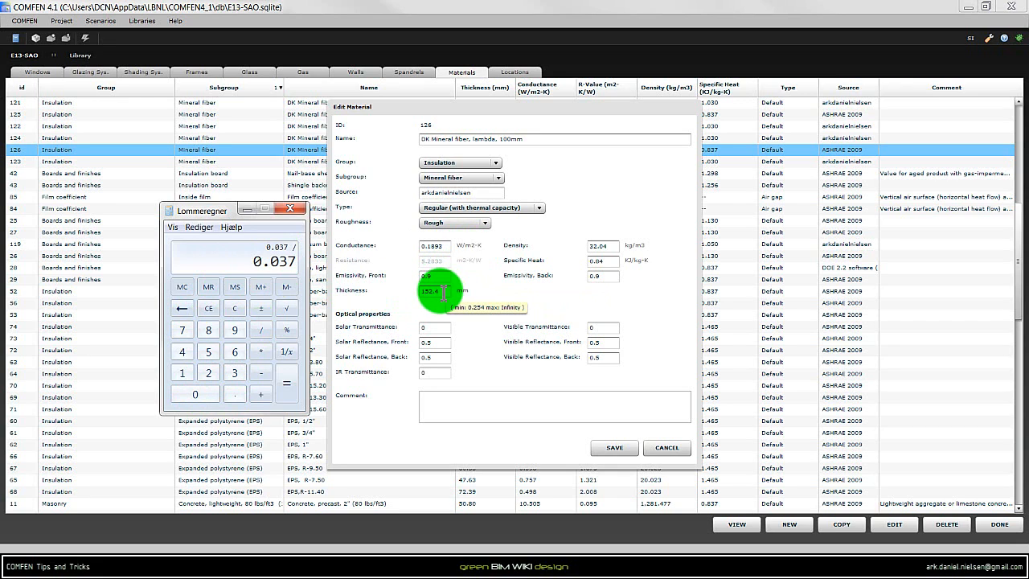
click(196, 397)
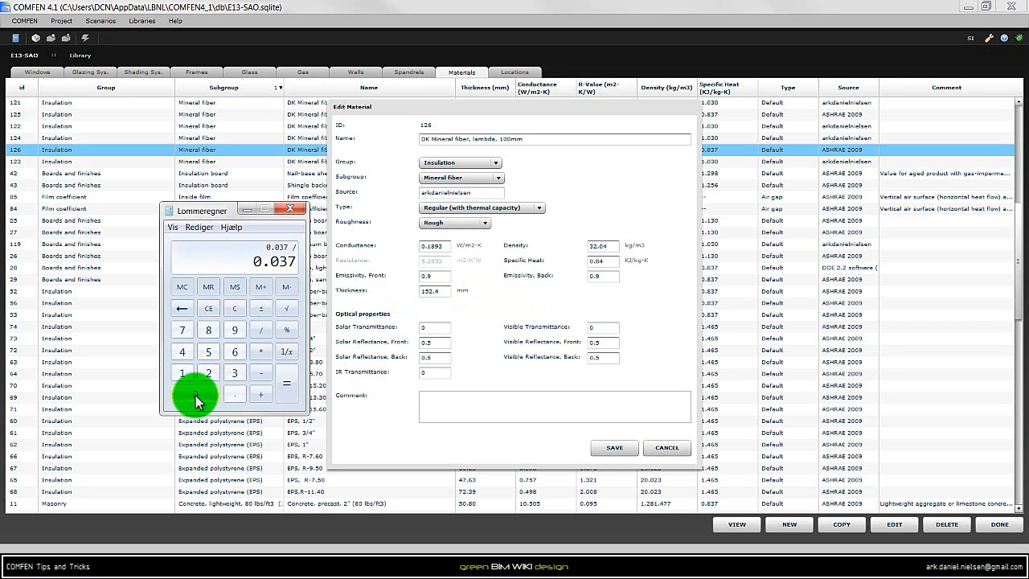
click(234, 393)
click(183, 374)
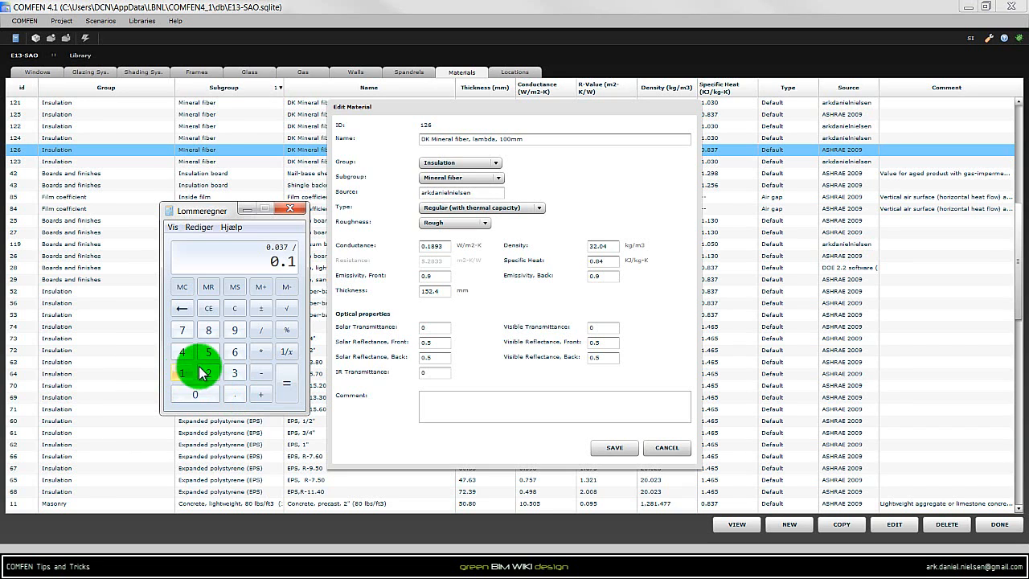
click(286, 384)
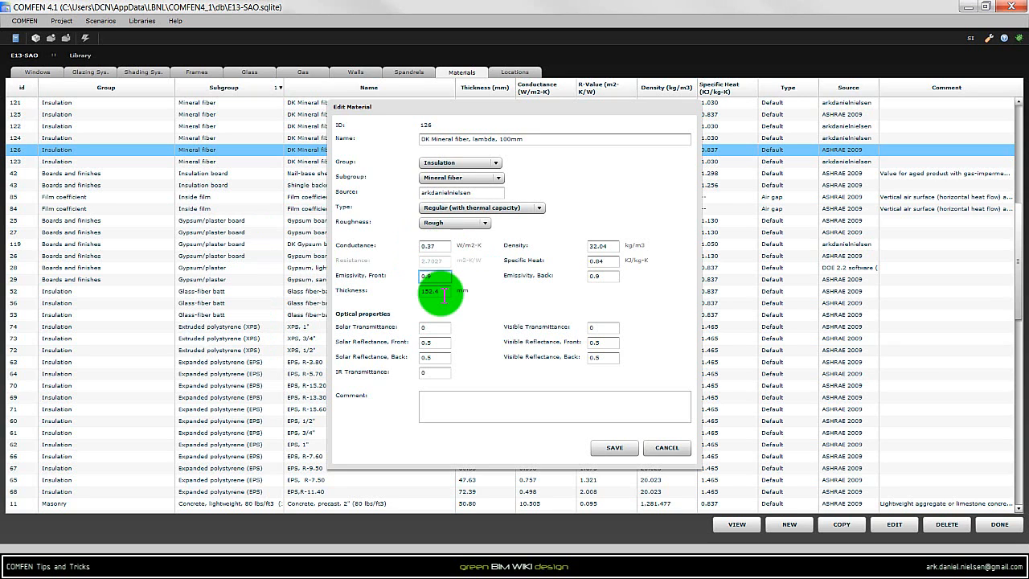
Step: Set the copied mineral fiber's thickness to 100 mm, save the material, and select it in the library list
drag(444, 292, 430, 295)
text(100)
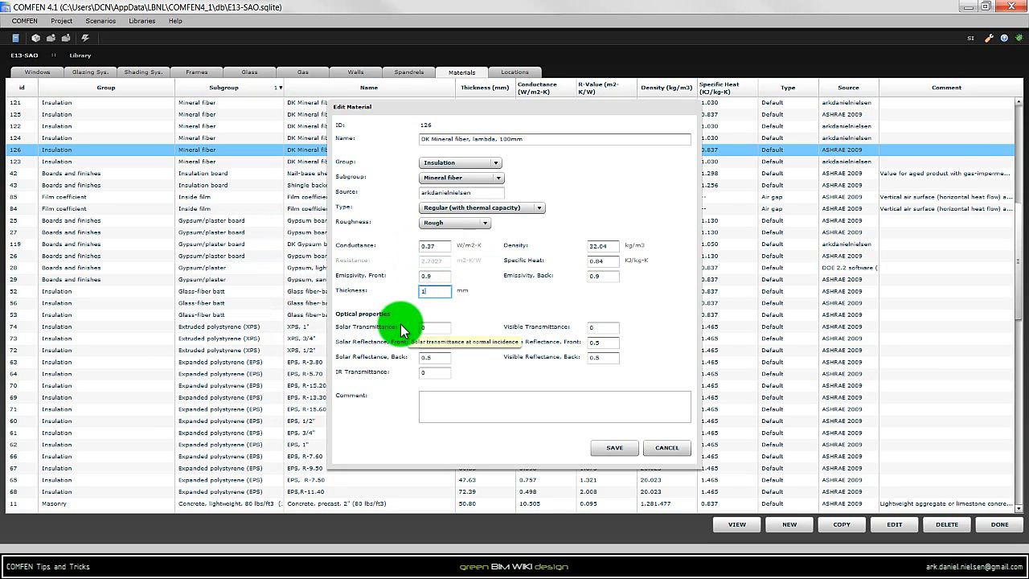
click(438, 304)
drag(426, 277, 446, 277)
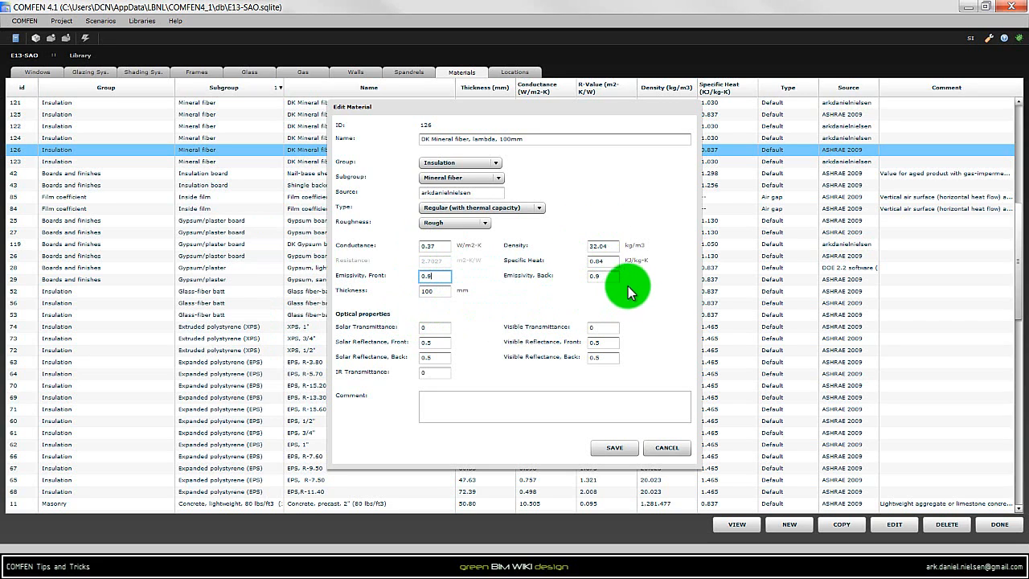
key(BackSpace)
text(5)
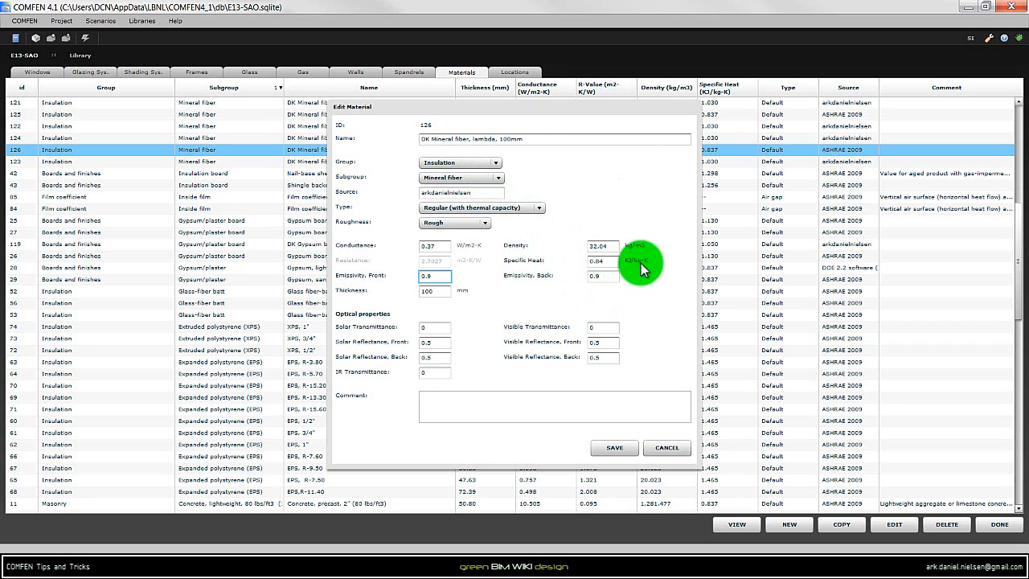
click(616, 451)
click(411, 114)
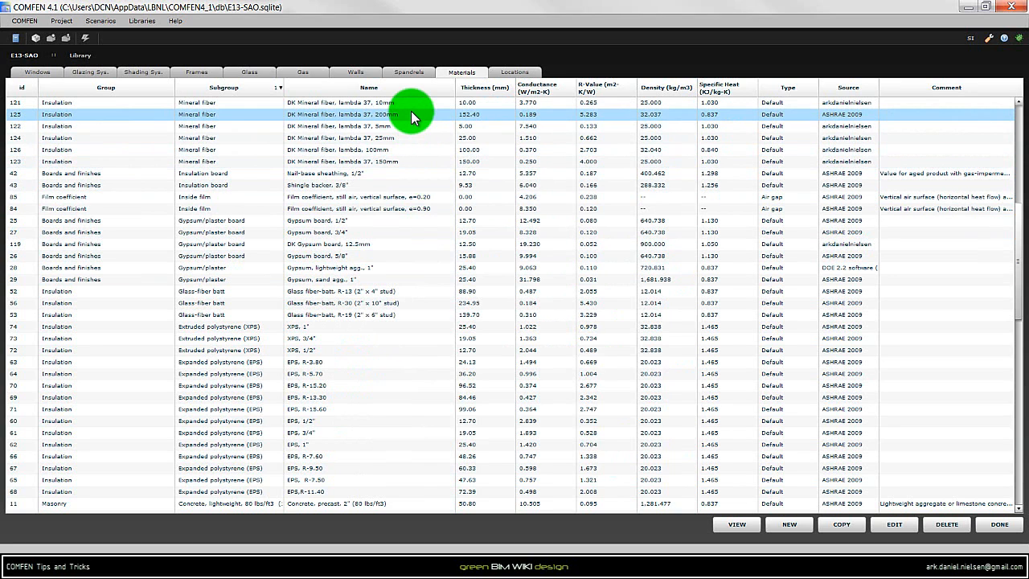
click(395, 151)
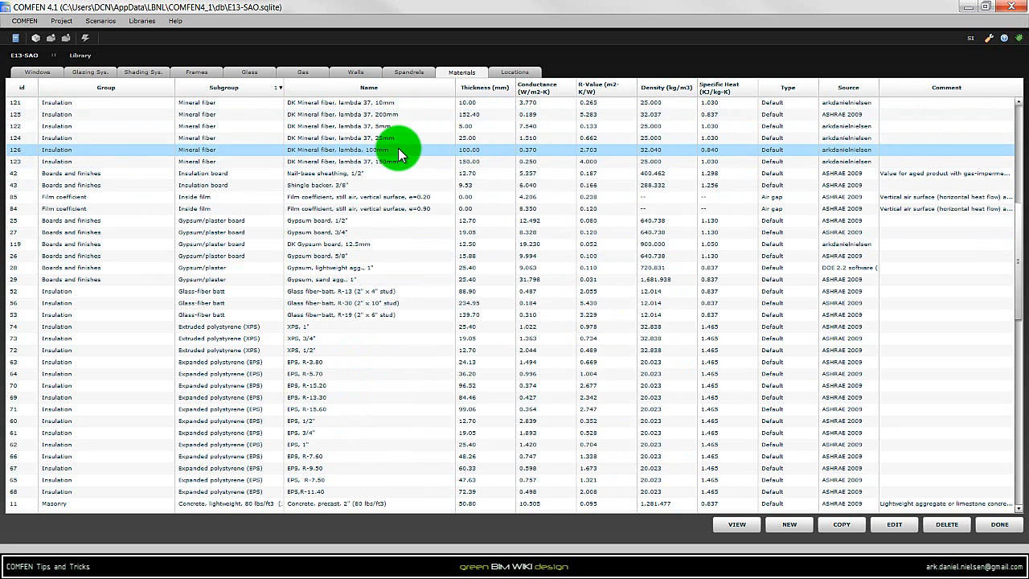